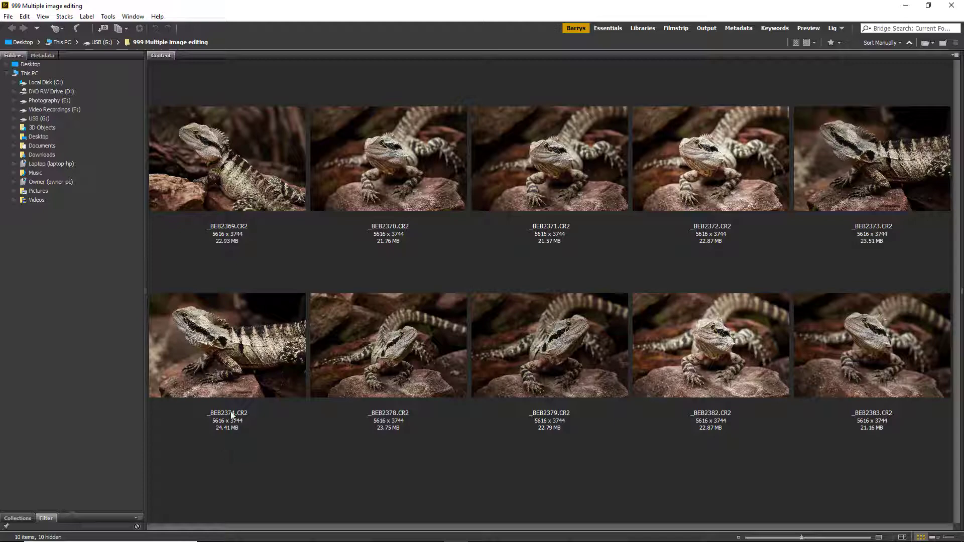
Step: Open _BEB2369.CR2 in Camera Raw, review its saved presets, then cancel without changes
left_click(227, 162)
double_click(227, 161)
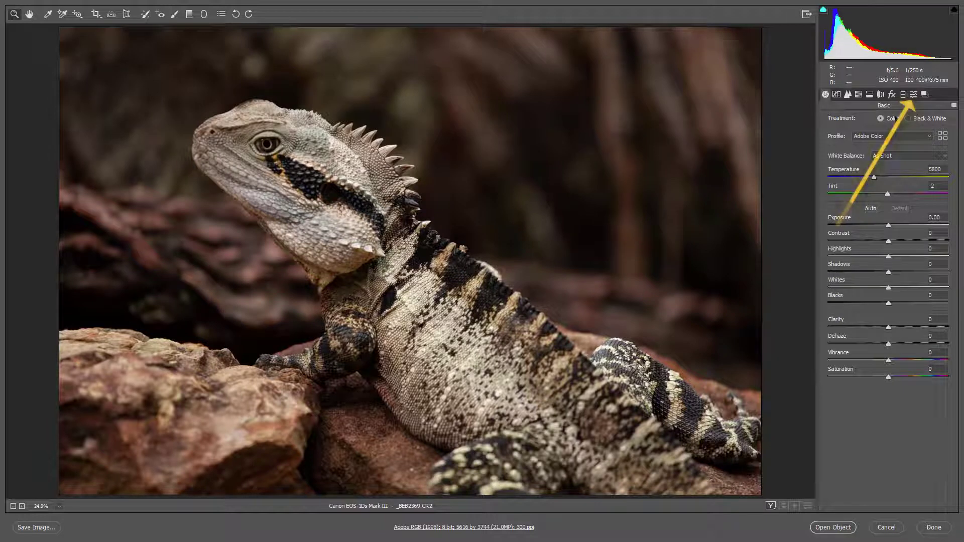
left_click(913, 95)
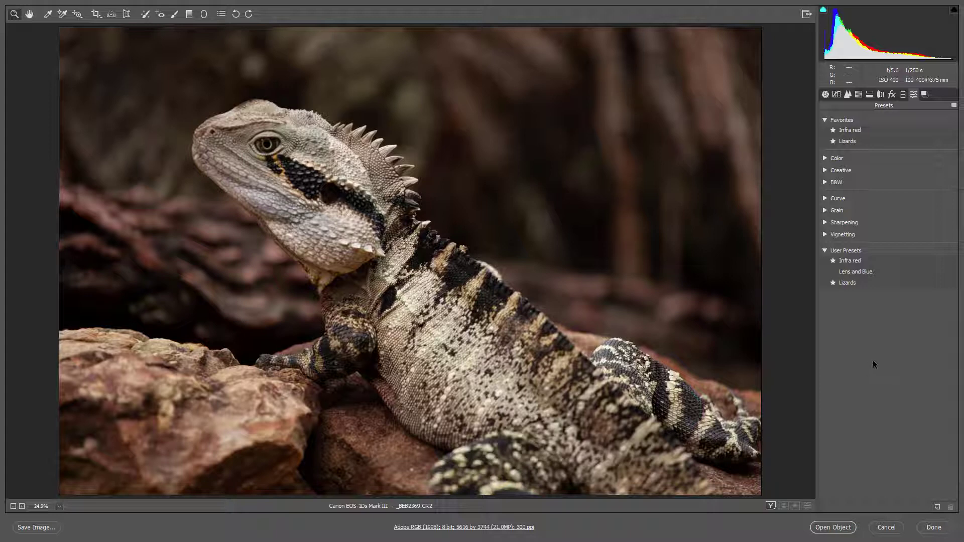
left_click(886, 528)
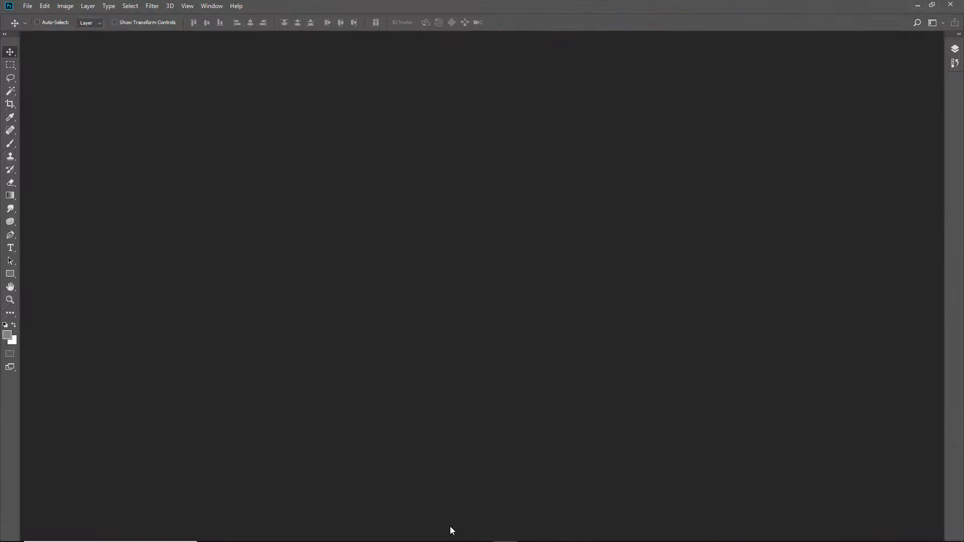
Step: Select all ten lizard photos in Bridge and apply the Lizards develop preset to them
left_click(456, 531)
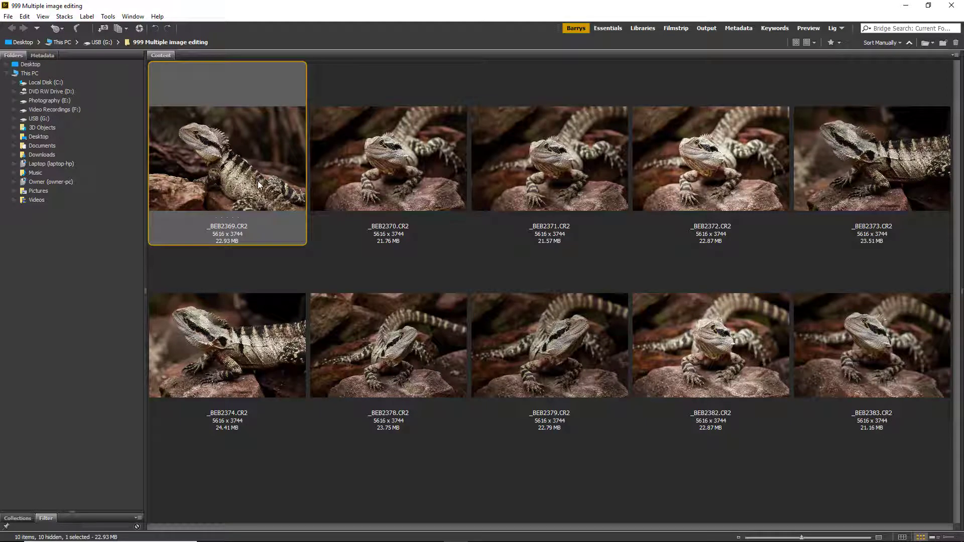
left_click(875, 351, "shift")
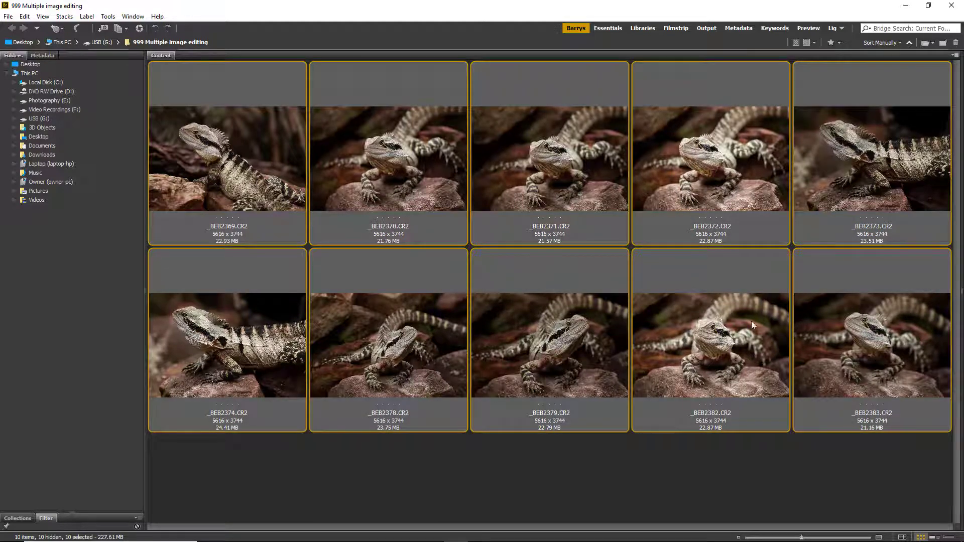
right_click(218, 146)
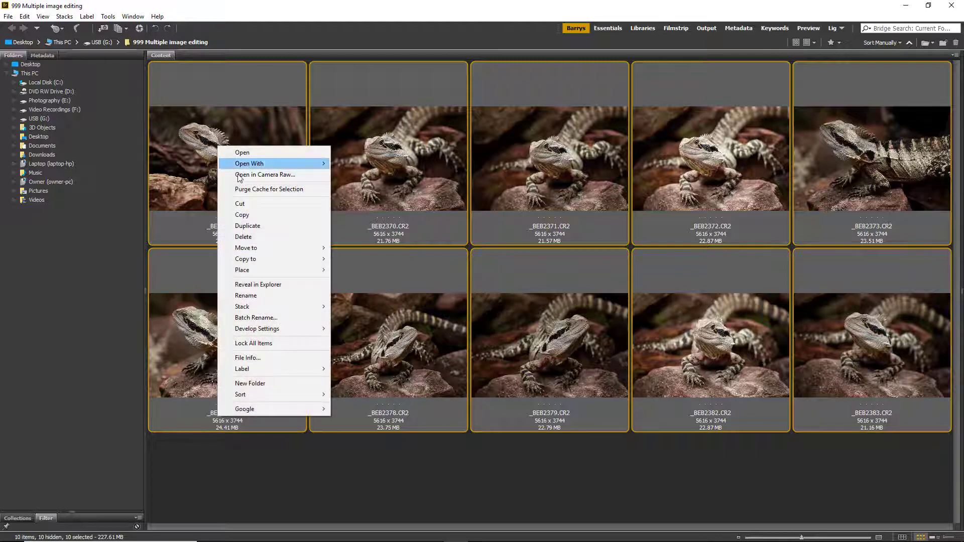
mouse_move(256, 330)
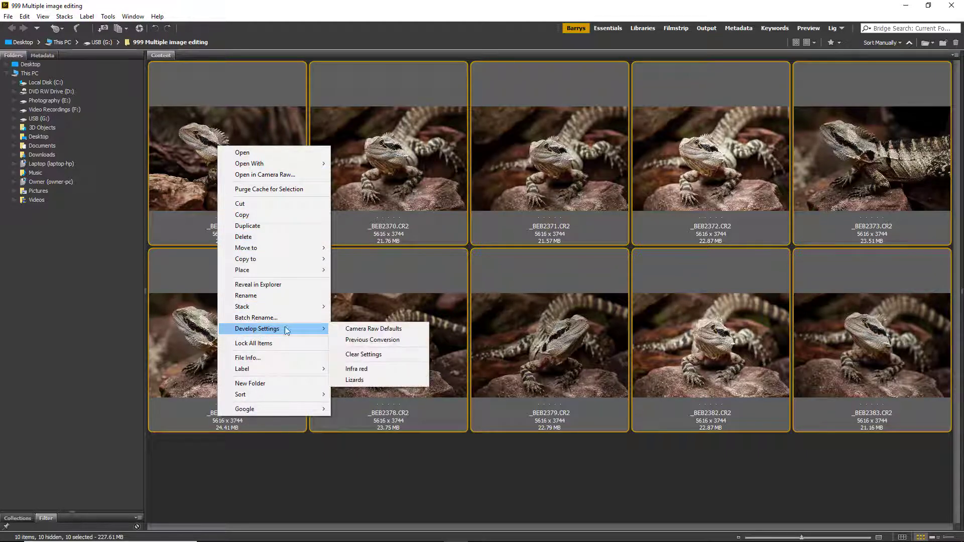
left_click(358, 381)
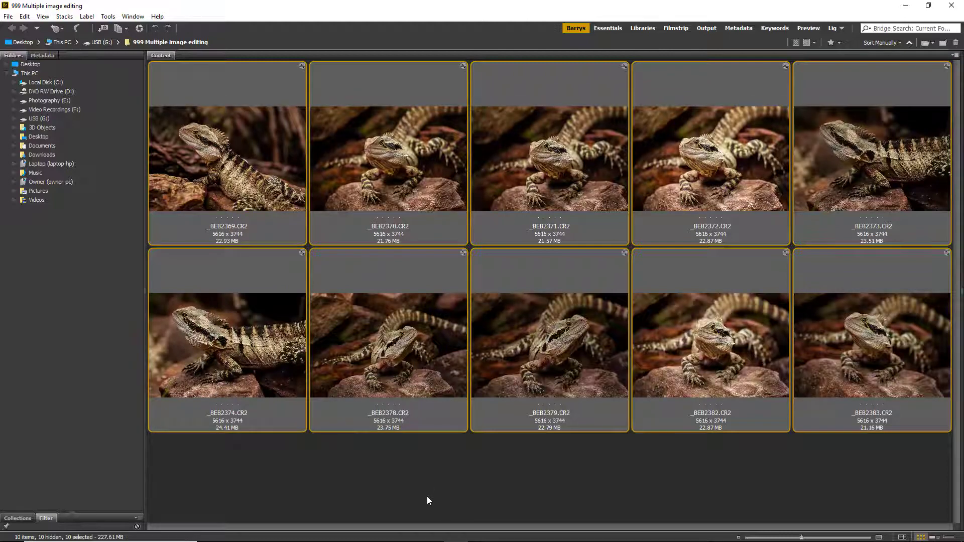
key("ctrl+r")
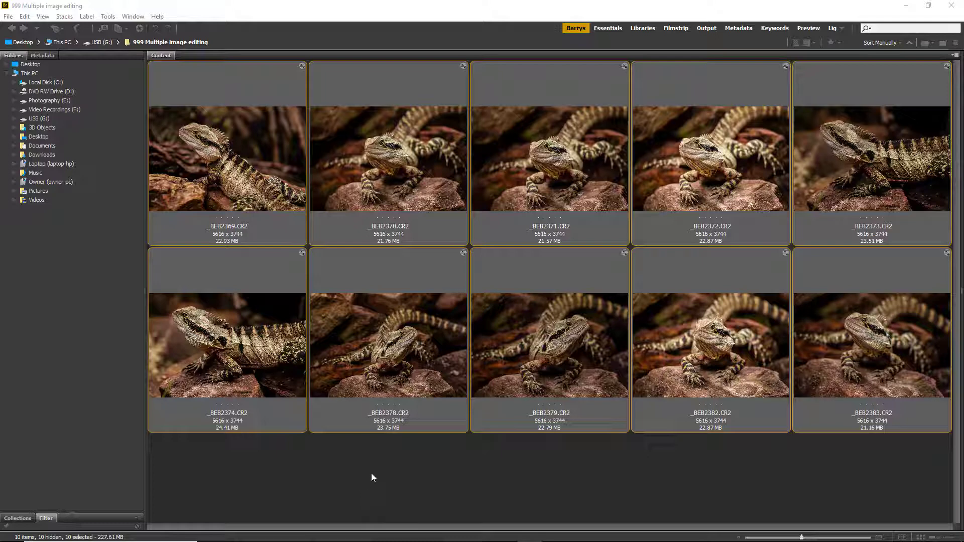
Step: Clear the develop settings from the ten selected lizard photos
right_click(228, 156)
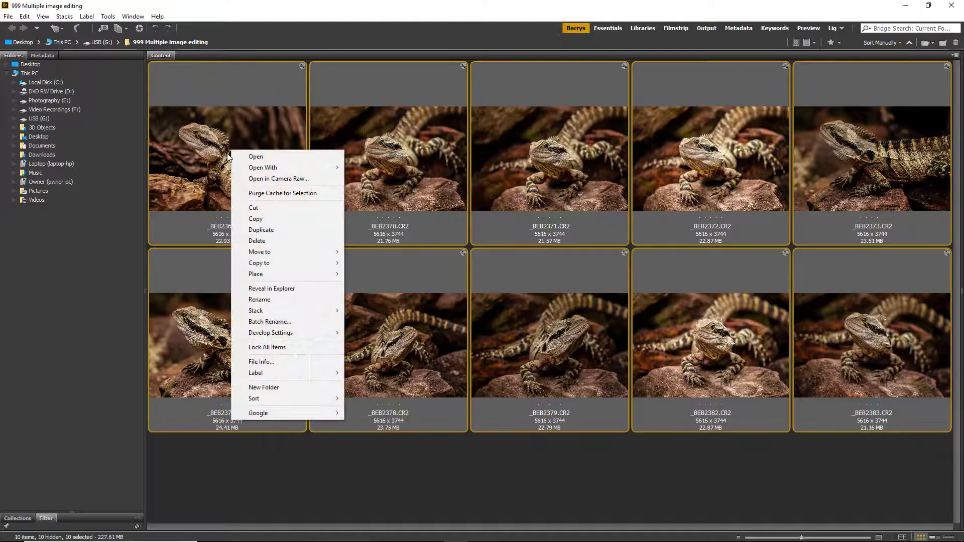
mouse_move(266, 337)
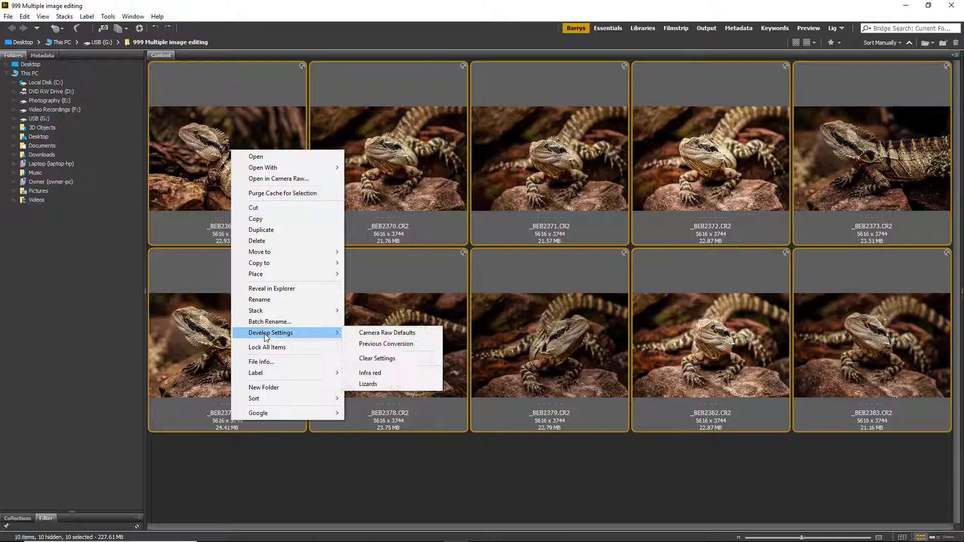
left_click(377, 358)
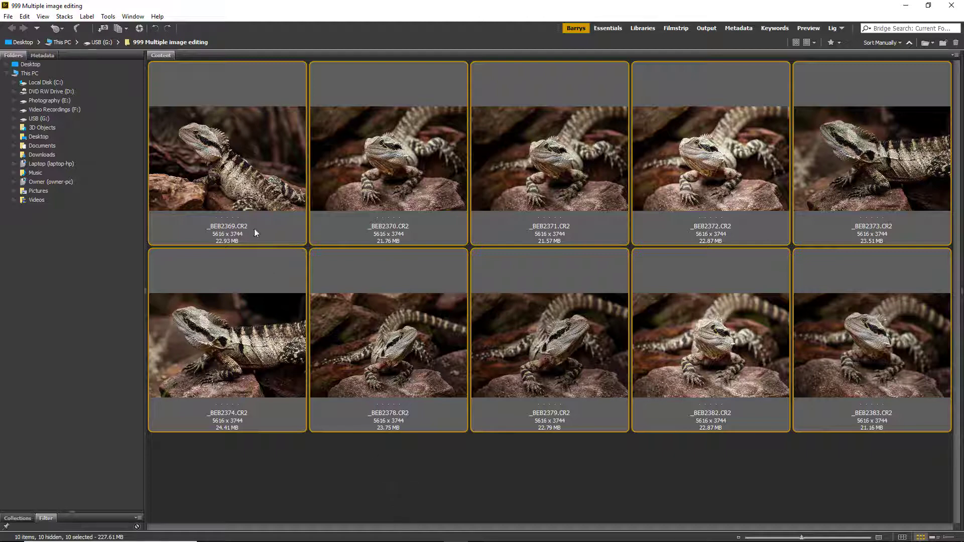
Step: Reapply the Lizards develop preset to all ten photos
right_click(237, 158)
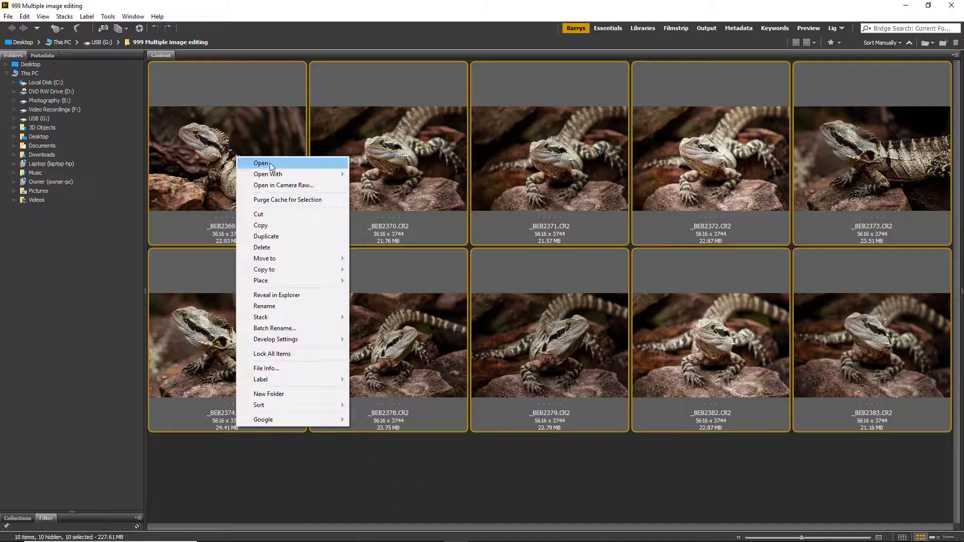
mouse_move(277, 344)
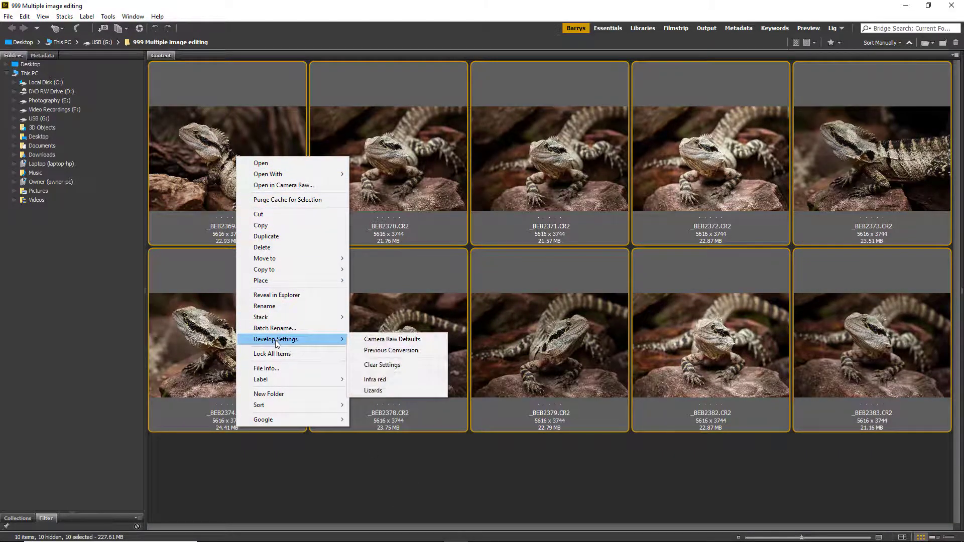
left_click(379, 391)
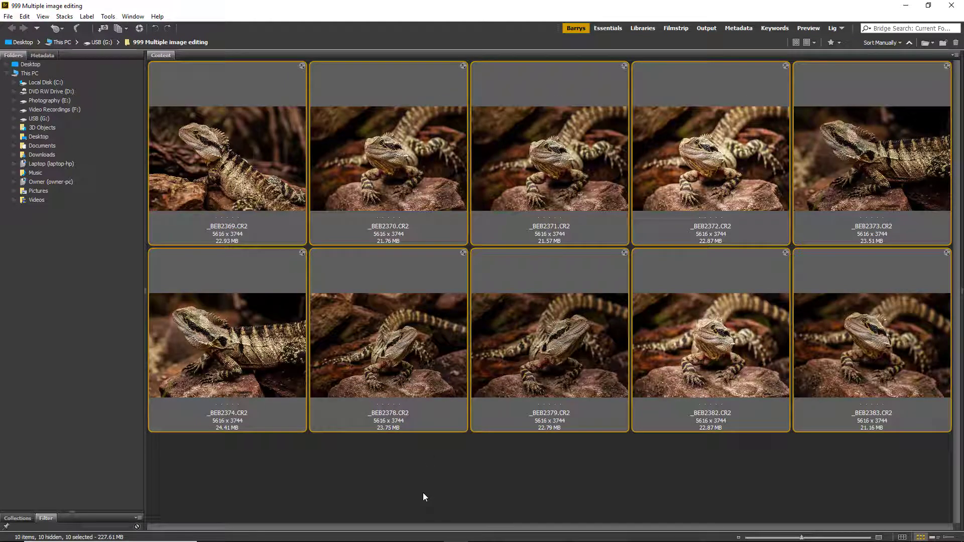
key("ctrl+r")
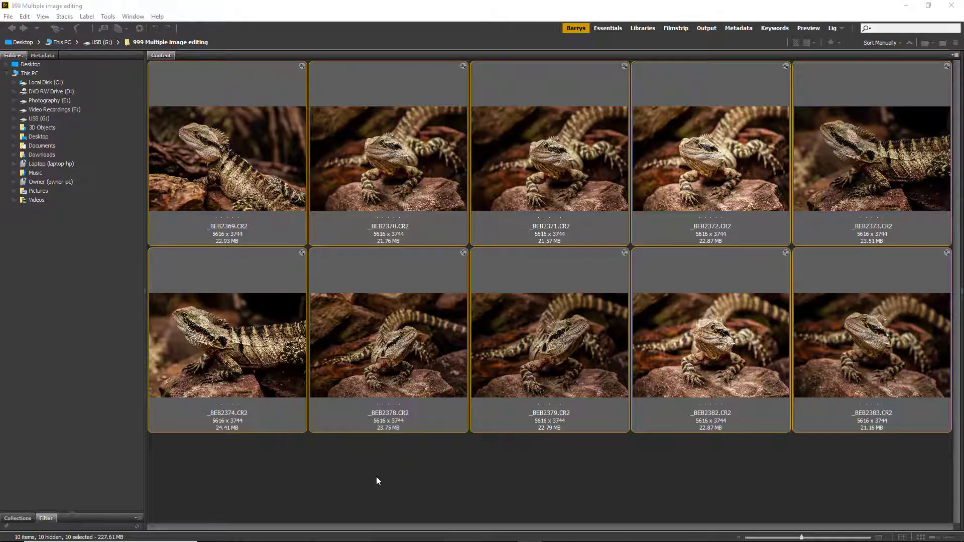
Step: Clear the develop settings from all ten photos once more
right_click(231, 343)
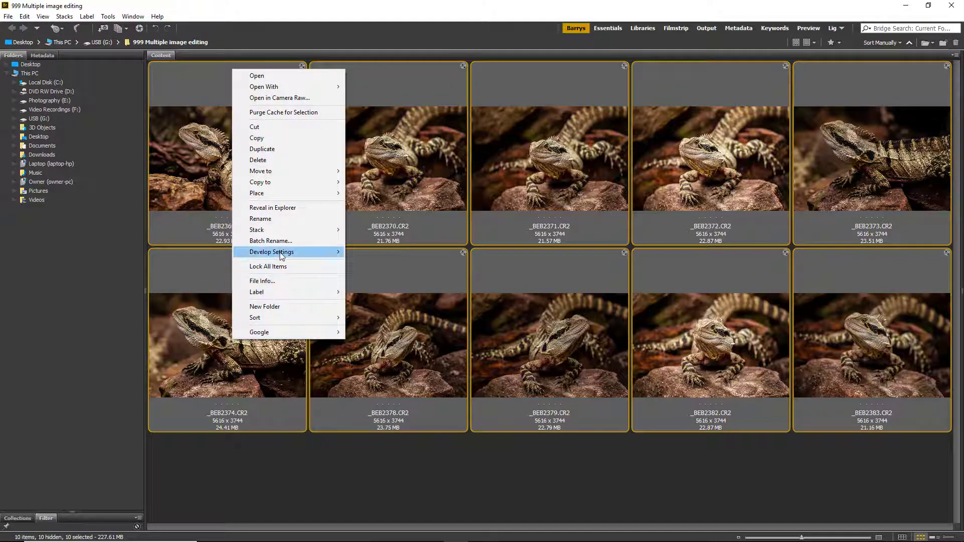
mouse_move(281, 253)
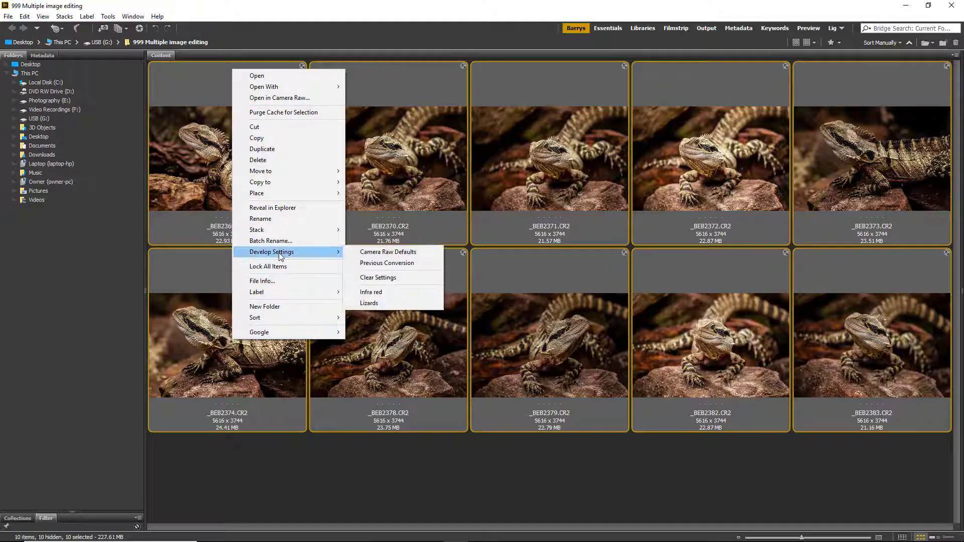
left_click(376, 280)
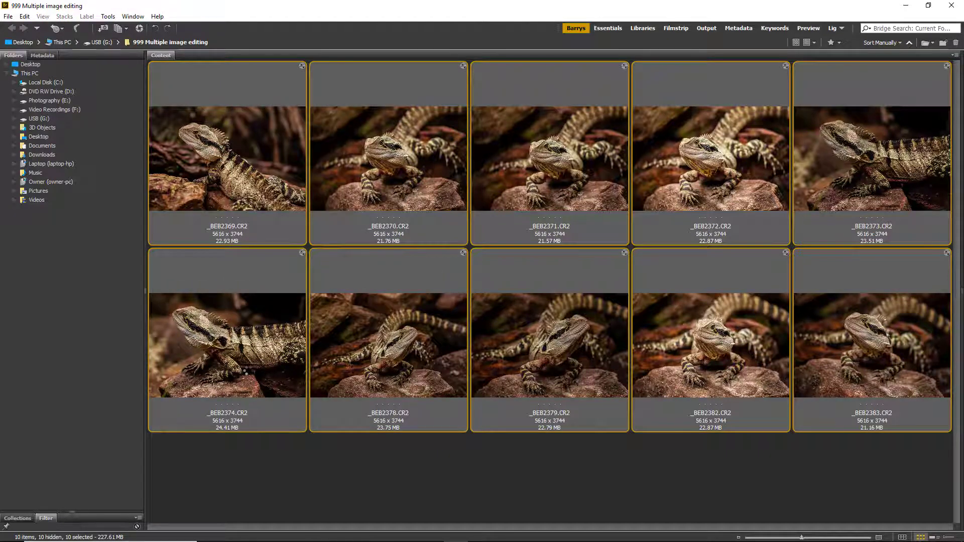
Step: Give _BEB2369.CR2 Saturation -98, Shadows +61 and Clarity +38 in Camera Raw, then apply
left_click(257, 164)
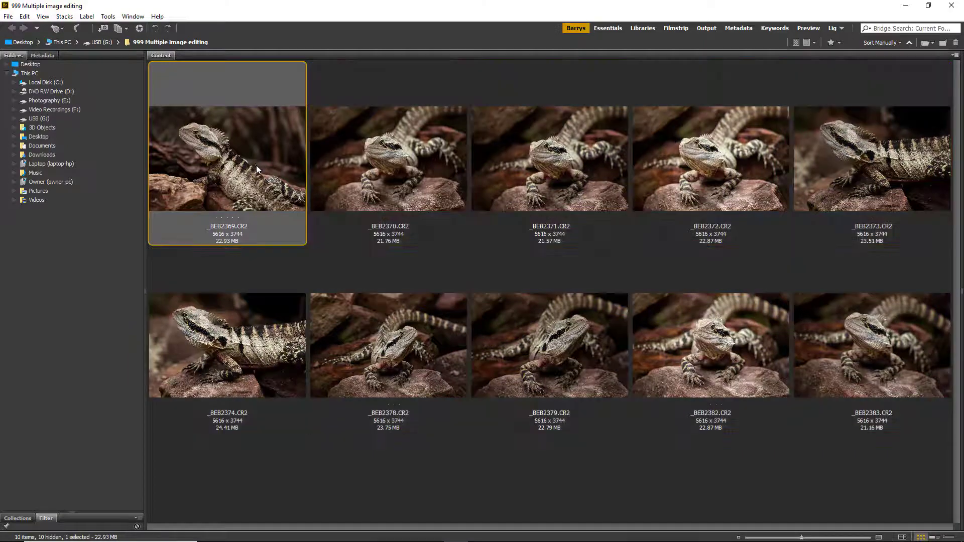
double_click(221, 157)
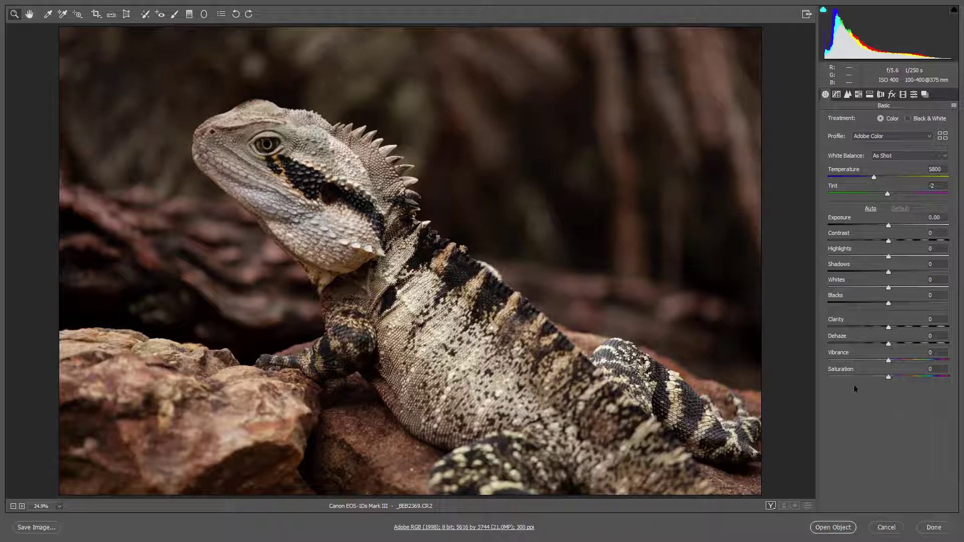
left_click(829, 377)
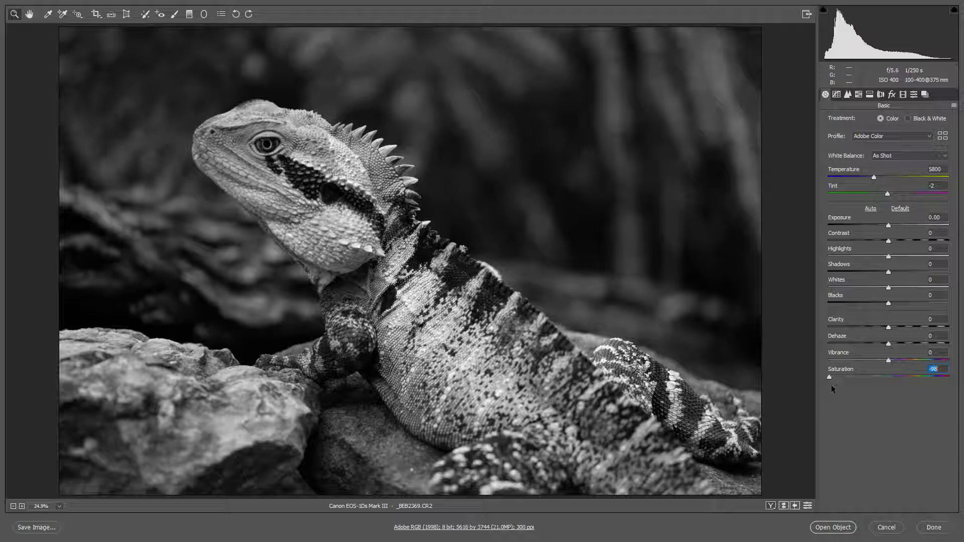
left_click(916, 272)
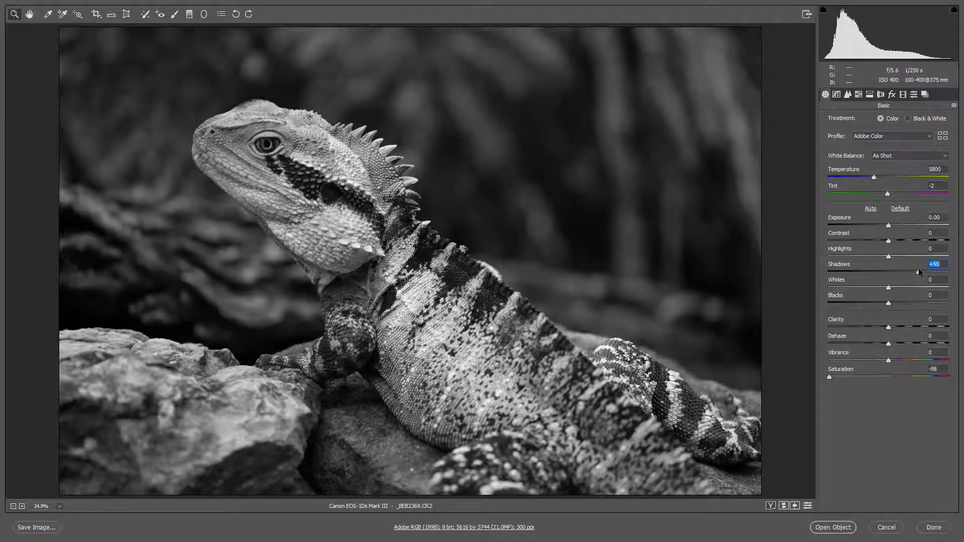
left_click(909, 327)
left_click_drag(910, 328, 912, 327)
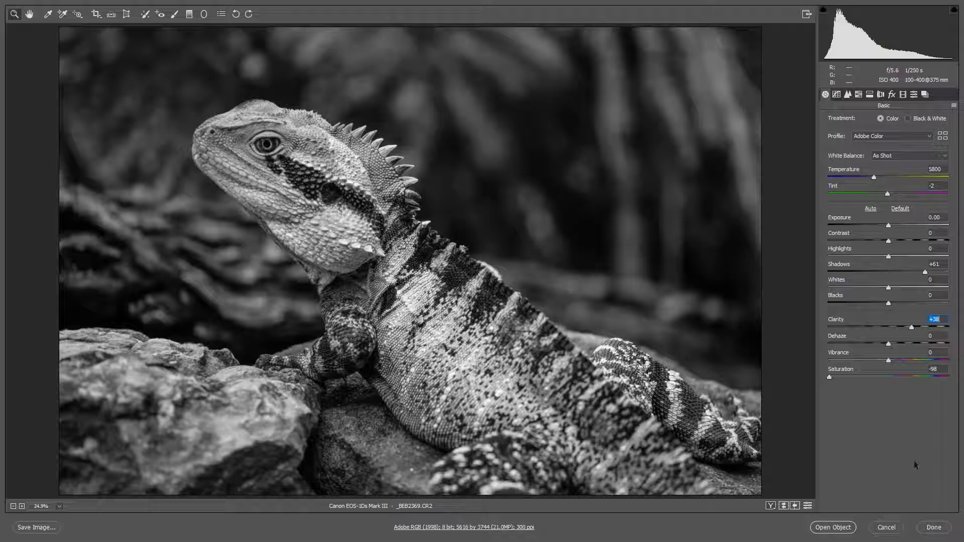
left_click(932, 529)
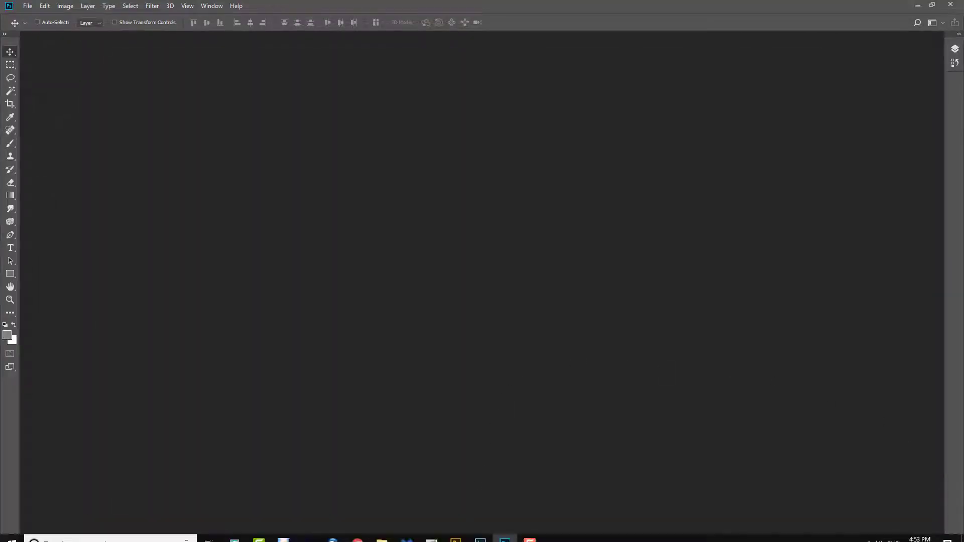
Step: Copy the develop settings from the black-and-white _BEB2369.CR2 photo
left_click(456, 540)
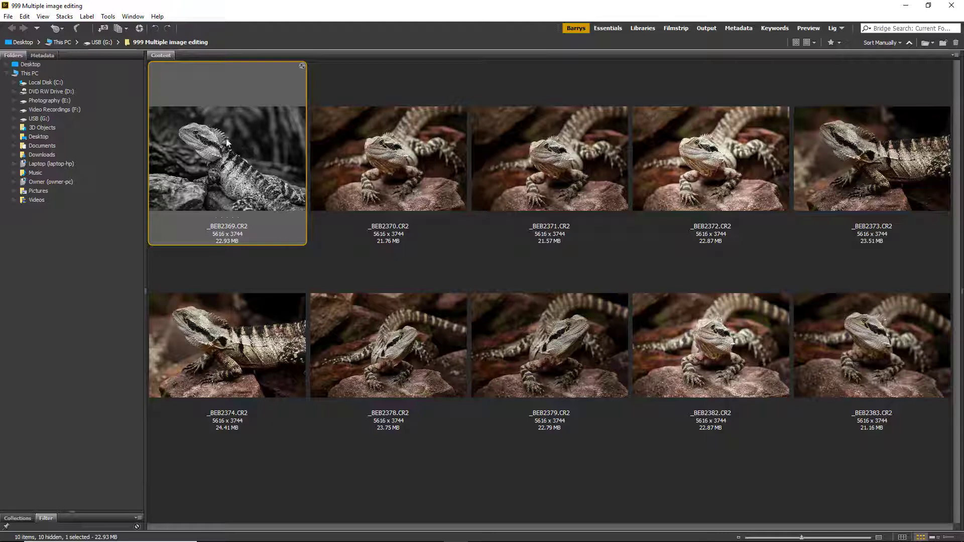
right_click(225, 138)
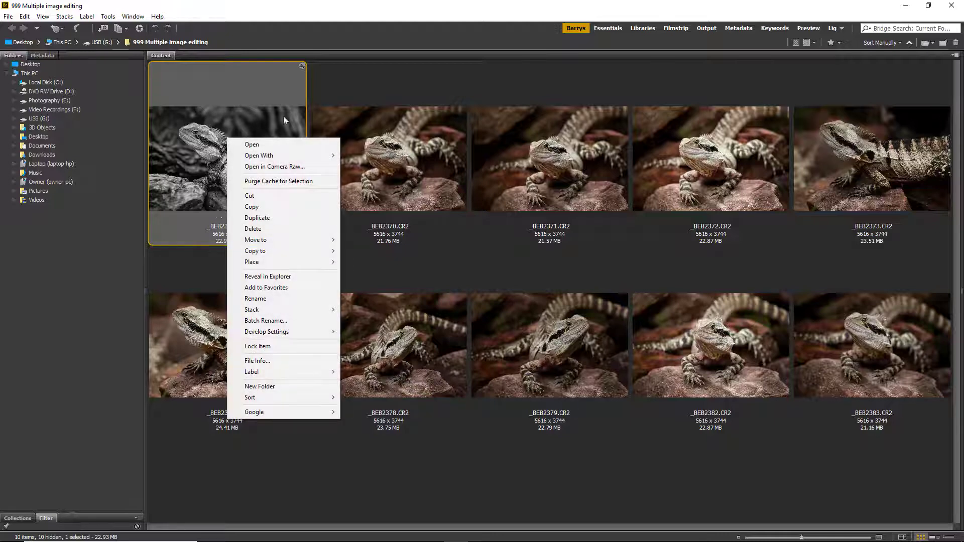
mouse_move(286, 340)
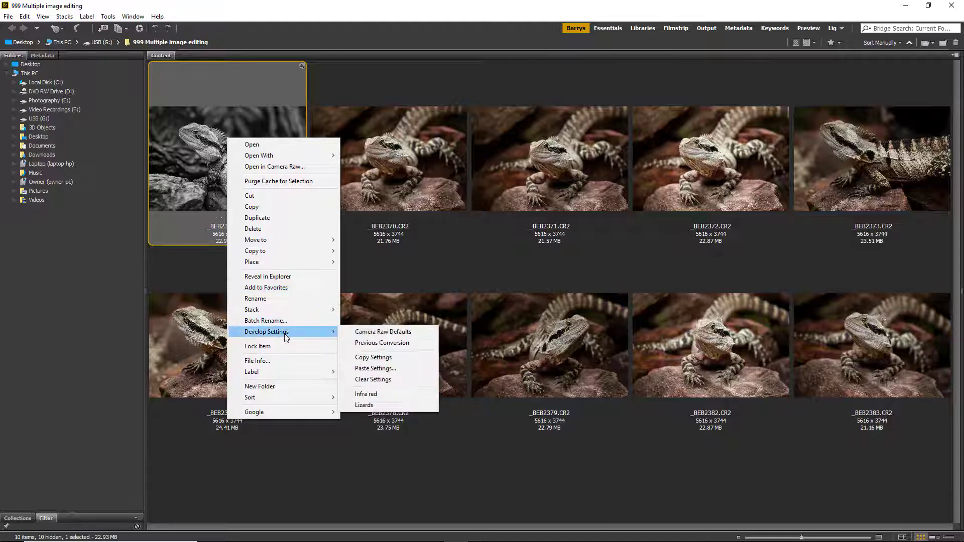
left_click(370, 358)
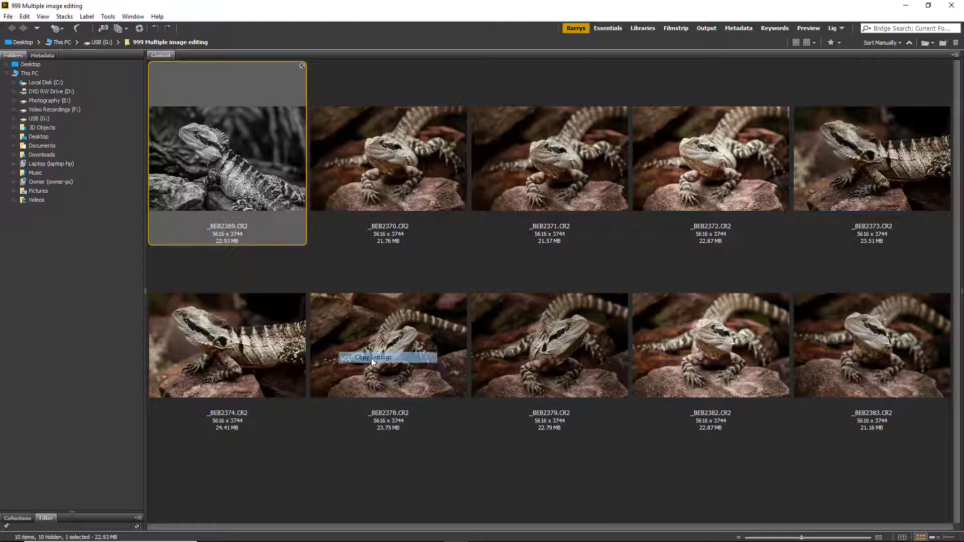
Step: Select _BEB2370.CR2 through _BEB2383.CR2 and bring up Paste Settings for them
left_click(394, 171)
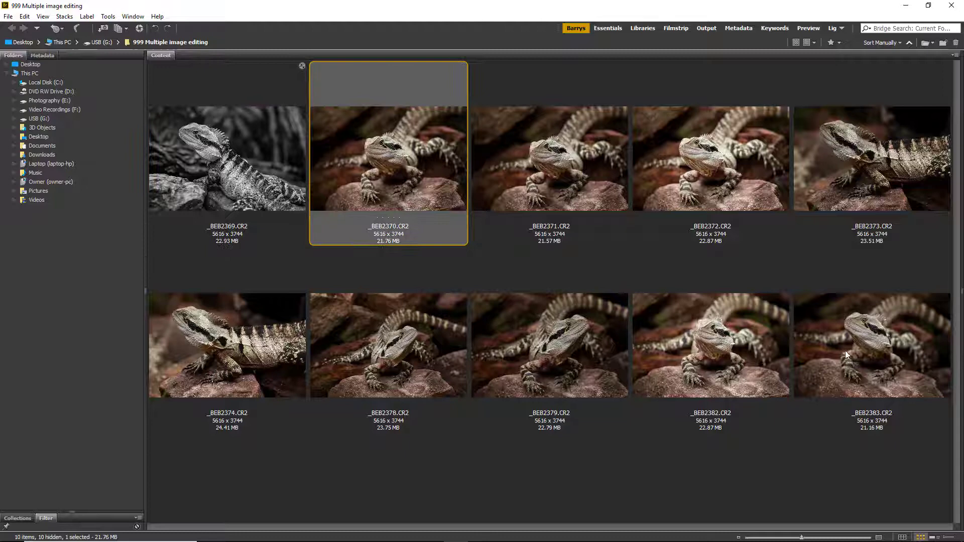
left_click(861, 351, "shift")
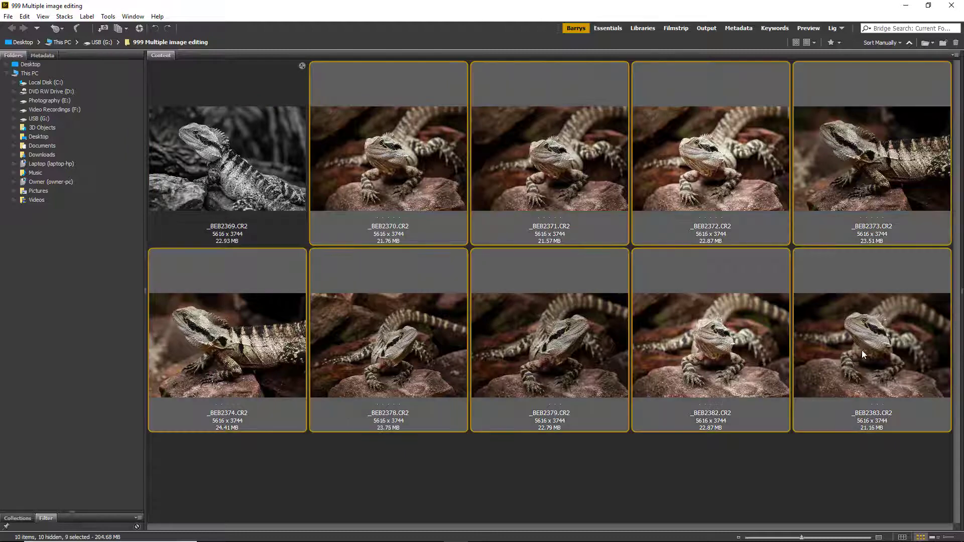
right_click(383, 149)
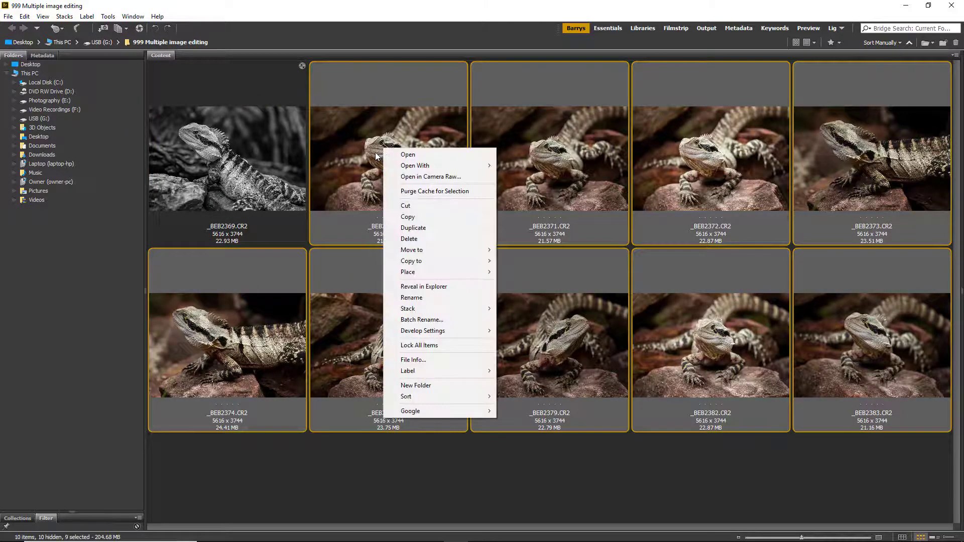
mouse_move(420, 333)
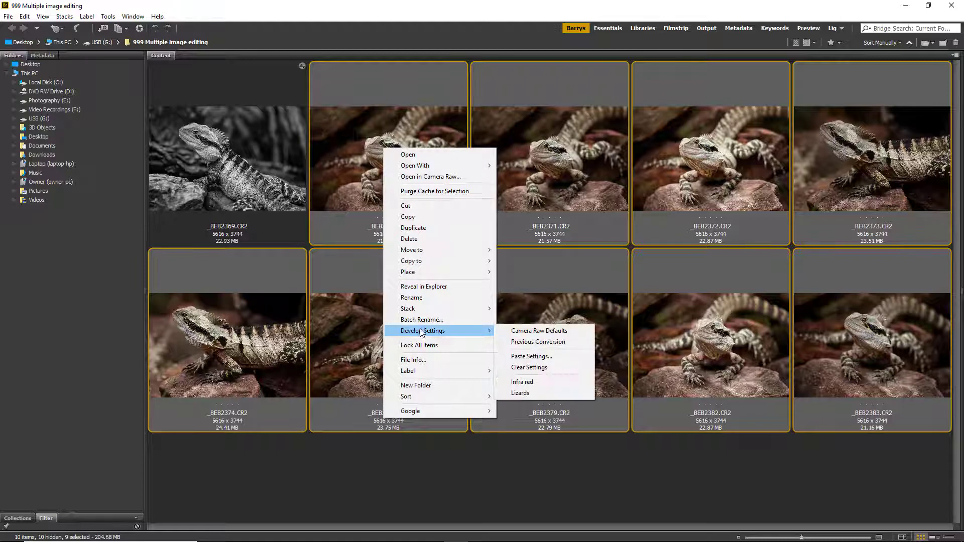
left_click(537, 357)
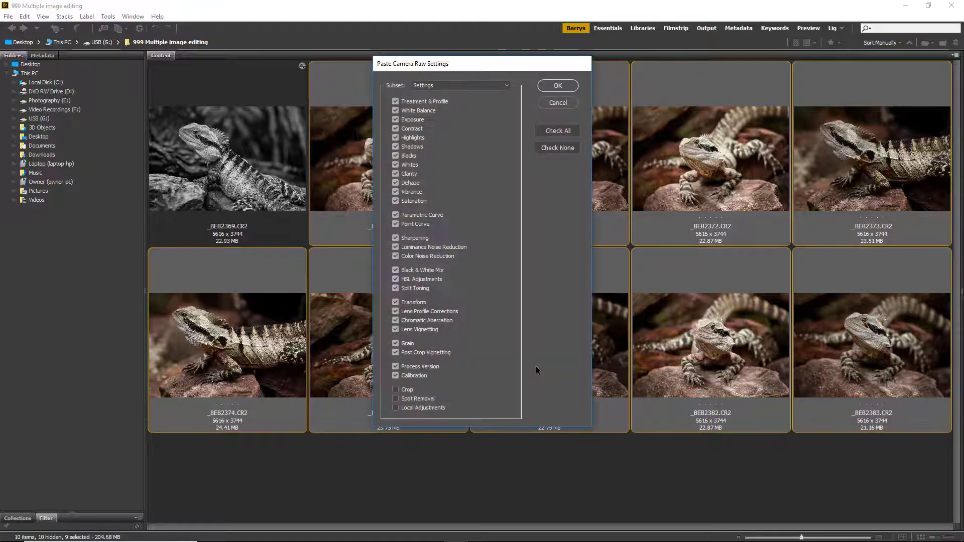
Step: Paste the copied black-and-white settings onto the nine photos, then select _BEB2372.CR2
left_click(552, 86)
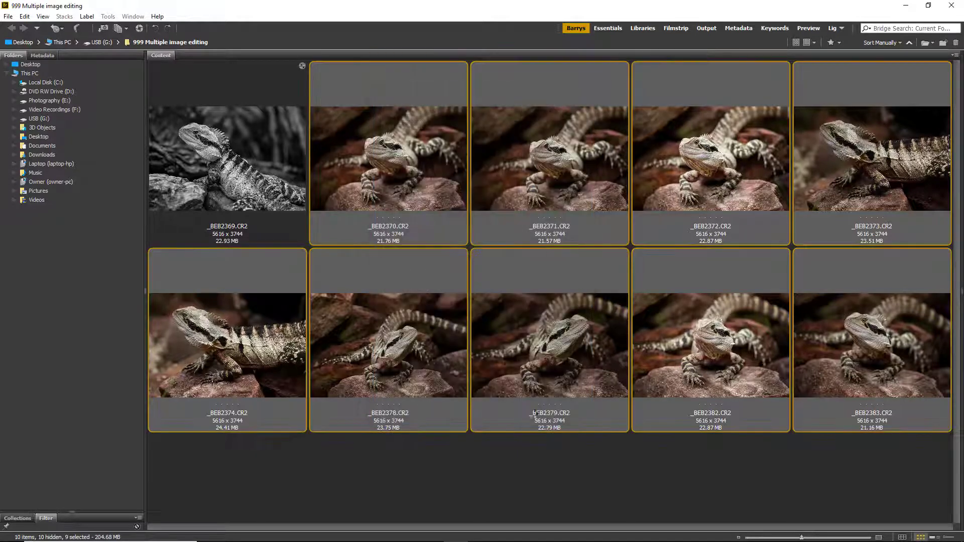
left_click(538, 490)
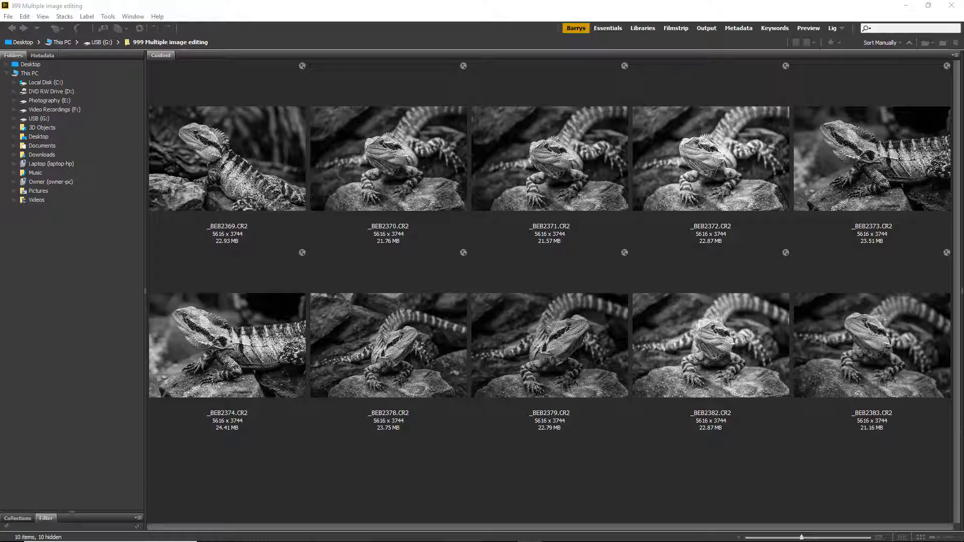
left_click(660, 501)
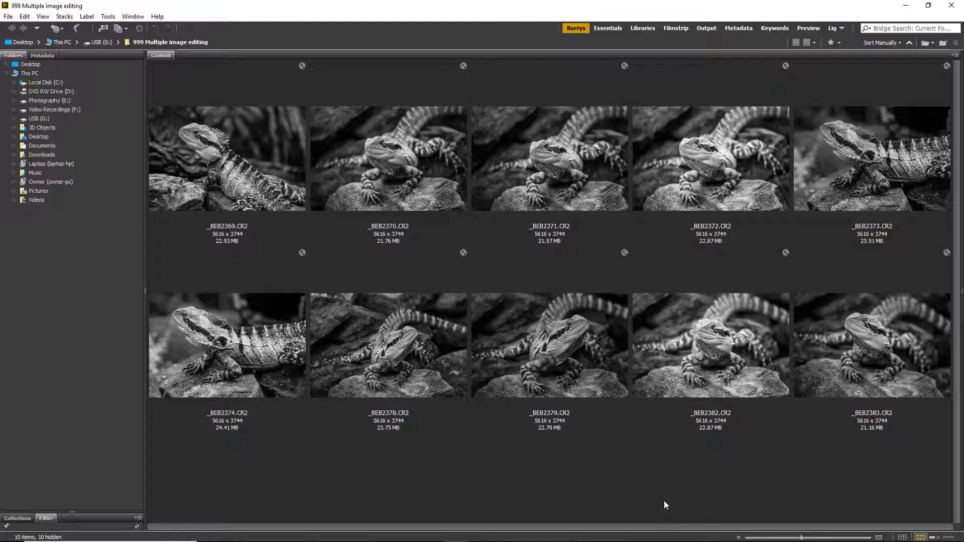
left_click(695, 162)
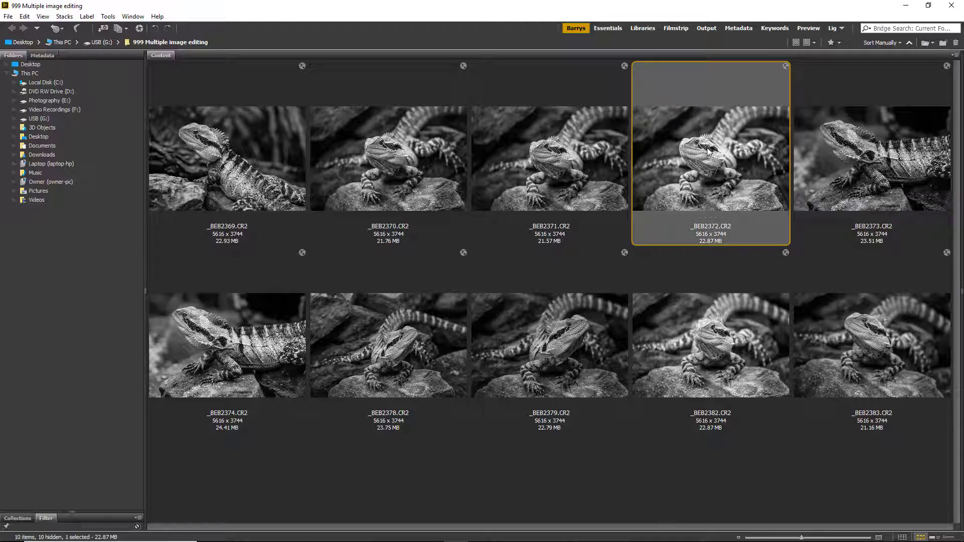
Step: Darken _BEB2372.CR2 to Exposure -1.00 in Camera Raw and apply the change
double_click(708, 150)
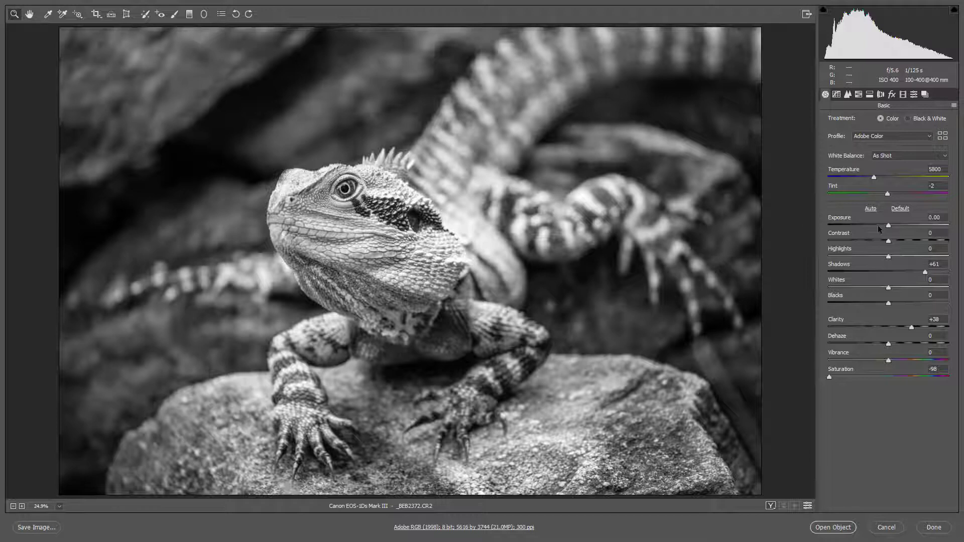
left_click_drag(889, 229, 878, 228)
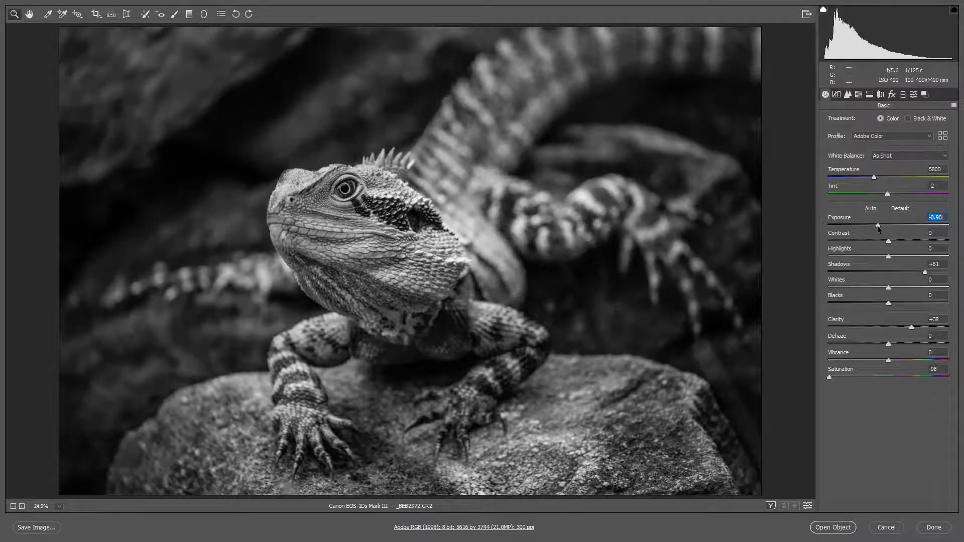
left_click(934, 529)
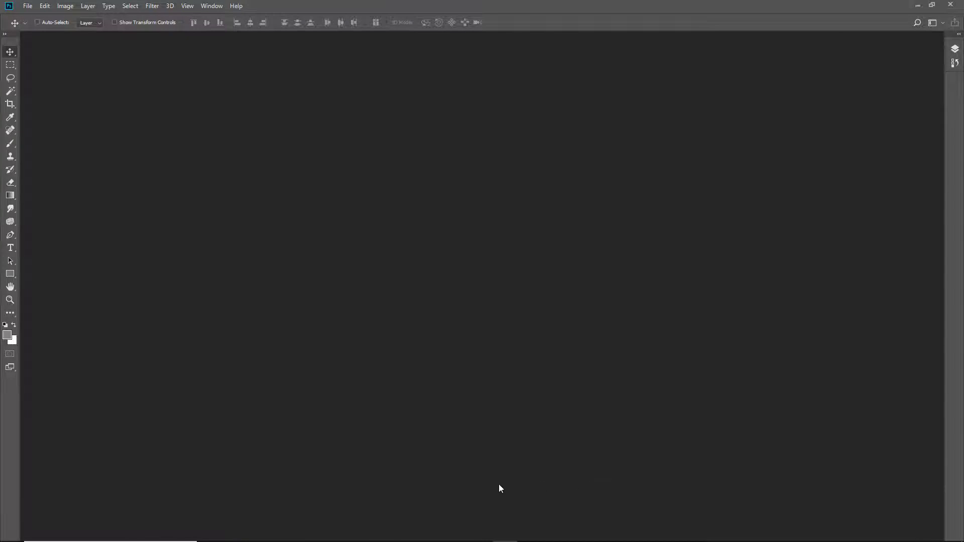